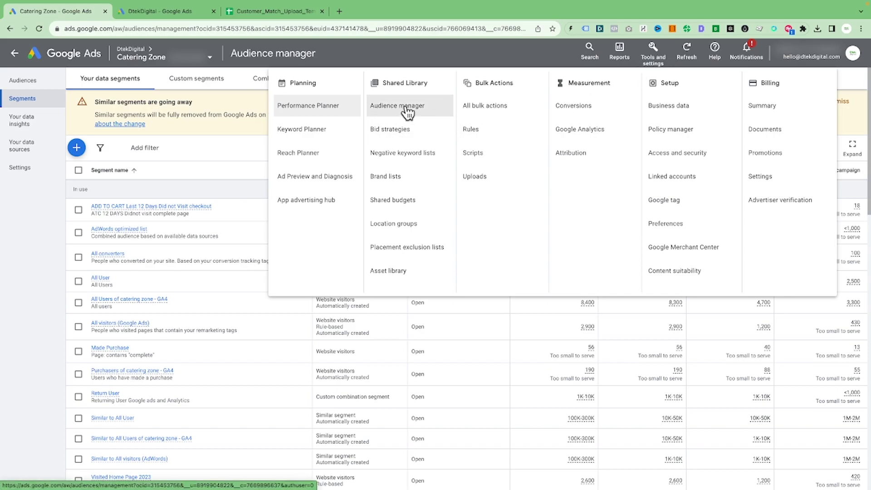
Go to the data segments list in Audience manager.
{"action": "left_click", "coordinate": [39, 254]}
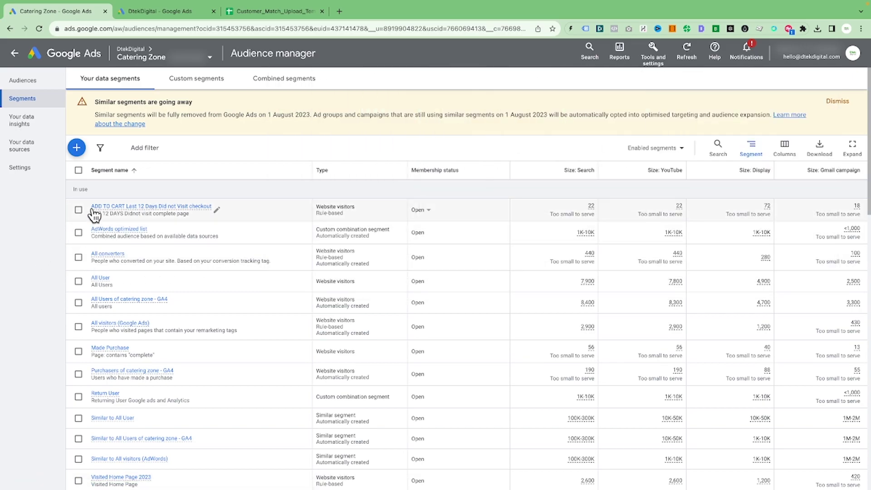
{"action": "left_click", "coordinate": [11, 81]}
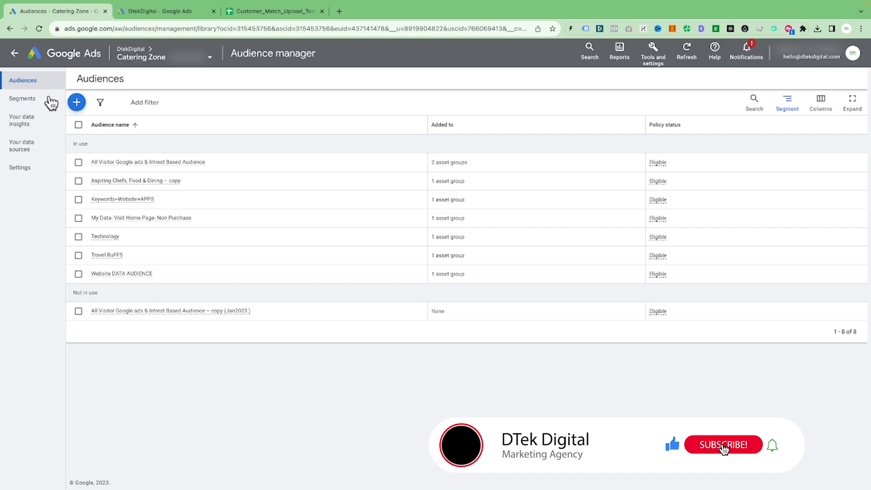
{"action": "left_click", "coordinate": [19, 99]}
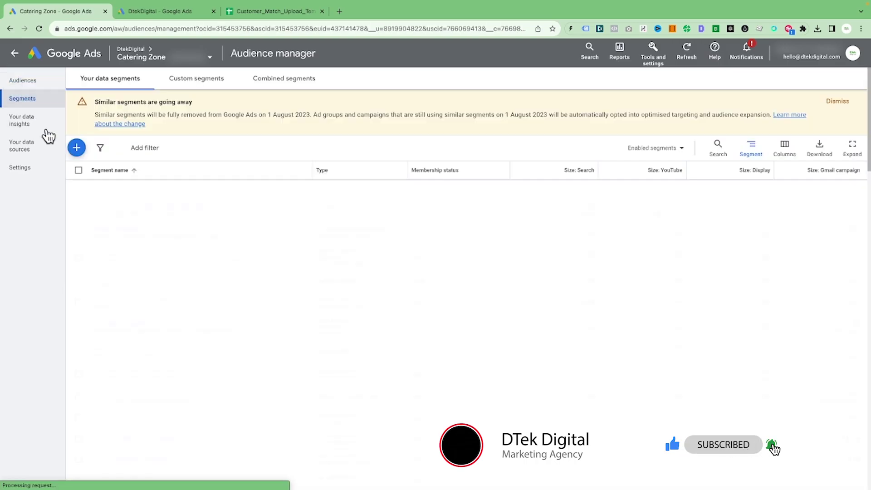
Add a new Customer list segment named 'ABC AUDIENC Test'.
{"action": "left_click", "coordinate": [76, 148]}
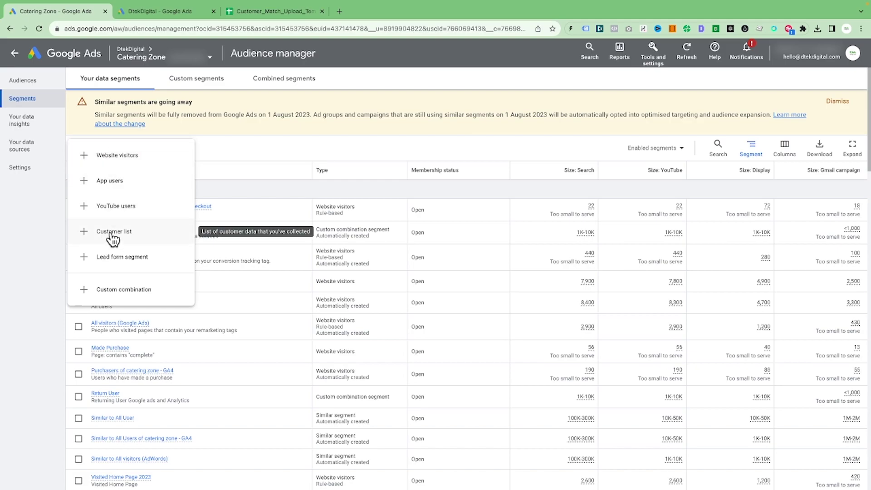
{"action": "left_click", "coordinate": [113, 233]}
{"action": "left_click", "coordinate": [445, 105]}
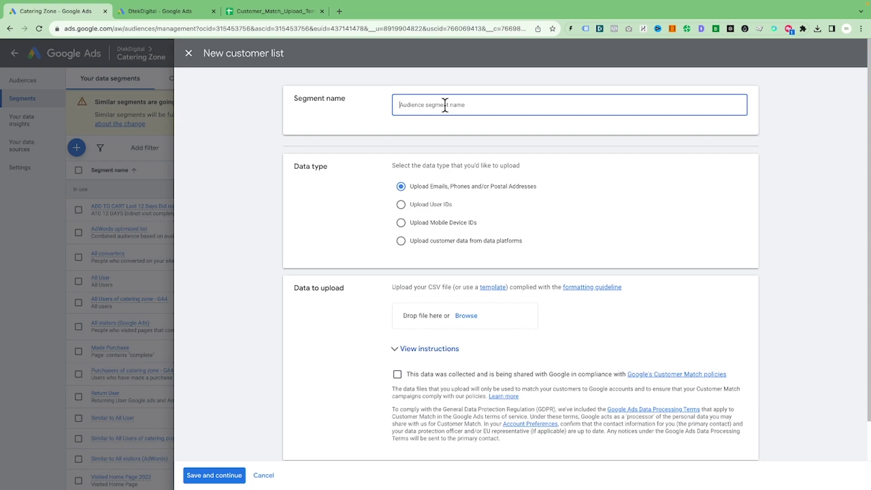
{"action": "type", "text": "ABC AUDIENC Test"}
{"action": "scroll", "coordinate": [301, 287], "scroll_direction": "down", "scroll_amount": 1}
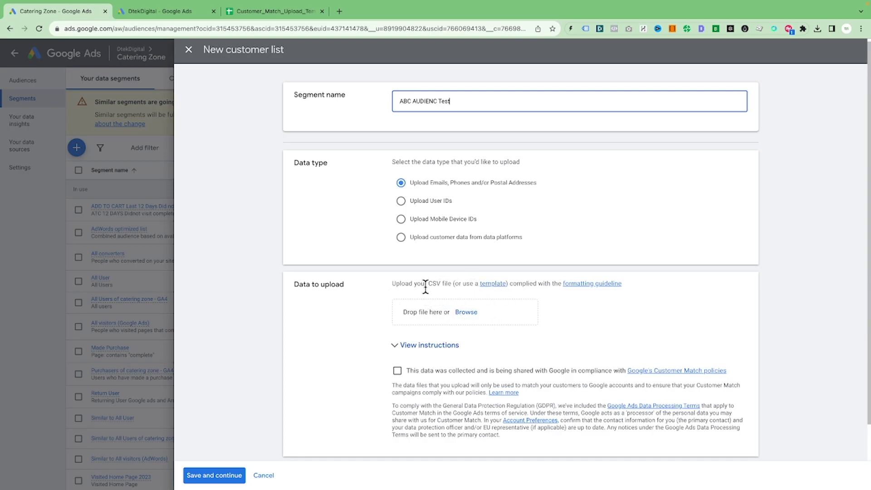
Download the Customer Match contact-information CSV template and view it in Google Sheets.
{"action": "left_click", "coordinate": [497, 286]}
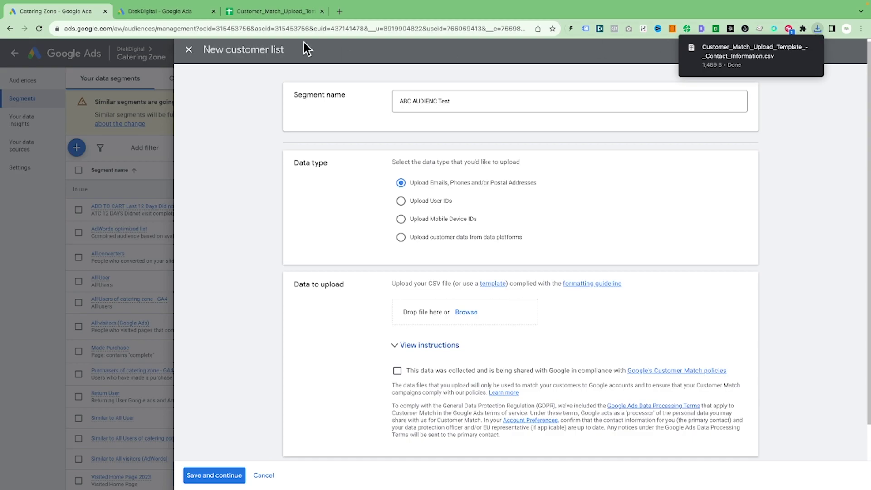
{"action": "left_click", "coordinate": [271, 12]}
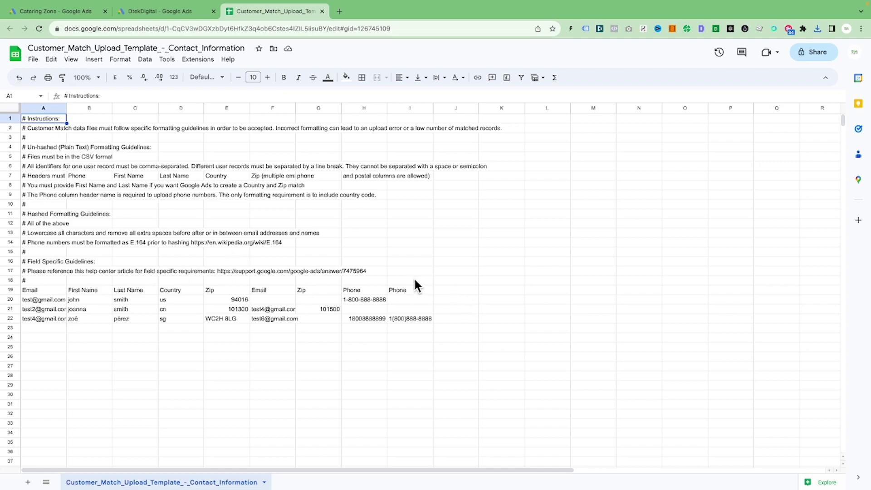
Delete the instruction rows so the contact data starts at row 1.
{"action": "left_click_drag", "start_coordinate": [402, 272], "coordinate": [391, 278]}
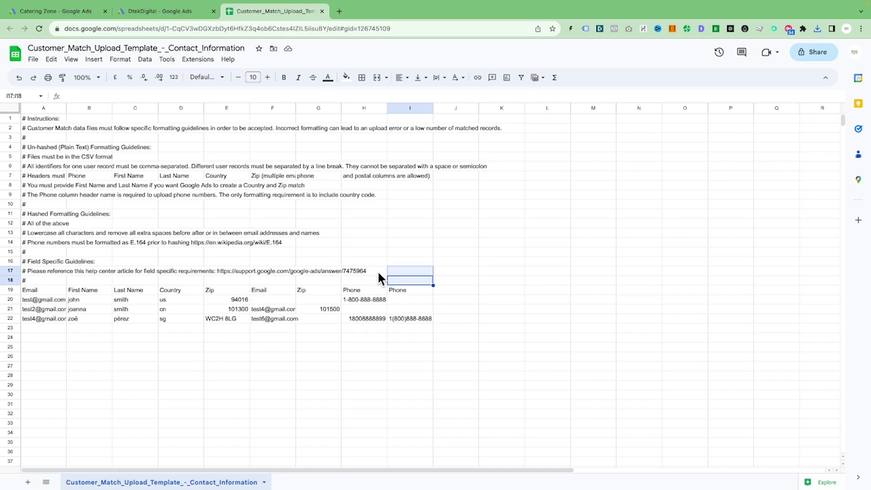
{"action": "left_click_drag", "start_coordinate": [377, 271], "coordinate": [19, 224]}
{"action": "left_click_drag", "start_coordinate": [17, 125], "coordinate": [18, 127]}
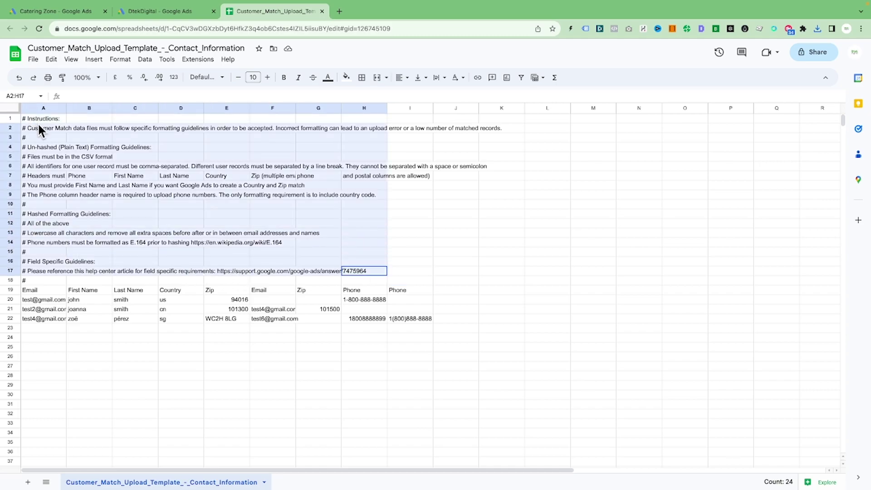
{"action": "key", "text": "Delete"}
{"action": "left_click", "coordinate": [203, 195]}
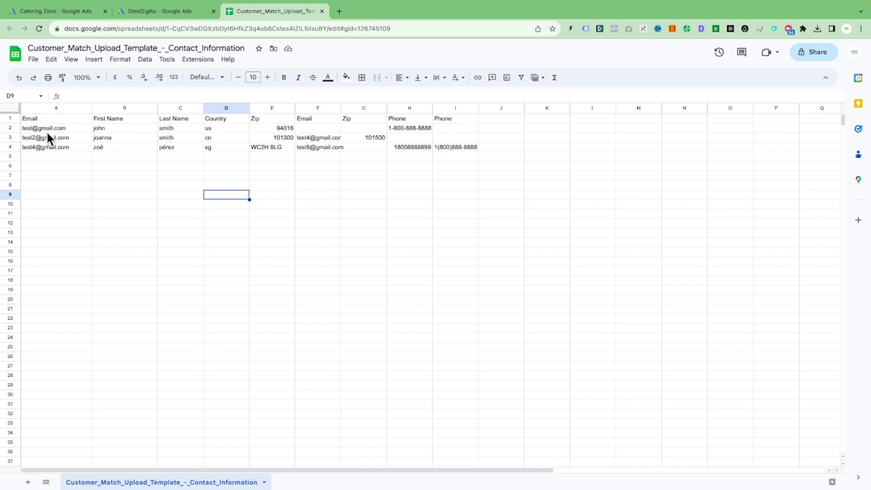
Clear the extra Email, Zip and Phone columns, keeping columns A–E.
{"action": "mouse_move", "coordinate": [36, 130]}
{"action": "left_click_drag", "start_coordinate": [263, 126], "coordinate": [266, 150]}
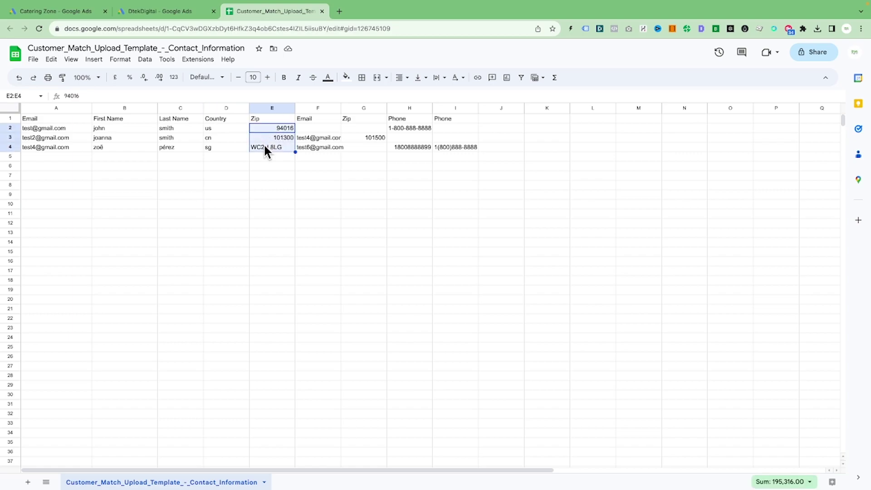
{"action": "left_click_drag", "start_coordinate": [311, 120], "coordinate": [494, 157]}
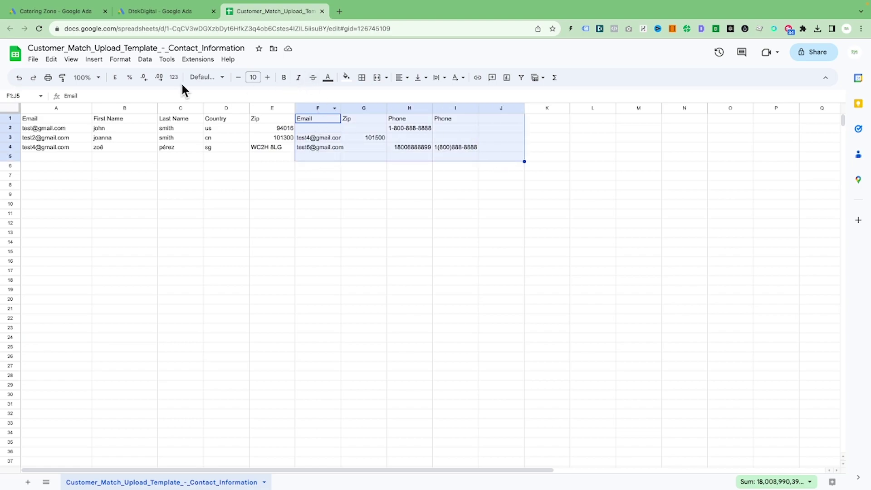
{"action": "left_click", "coordinate": [51, 59]}
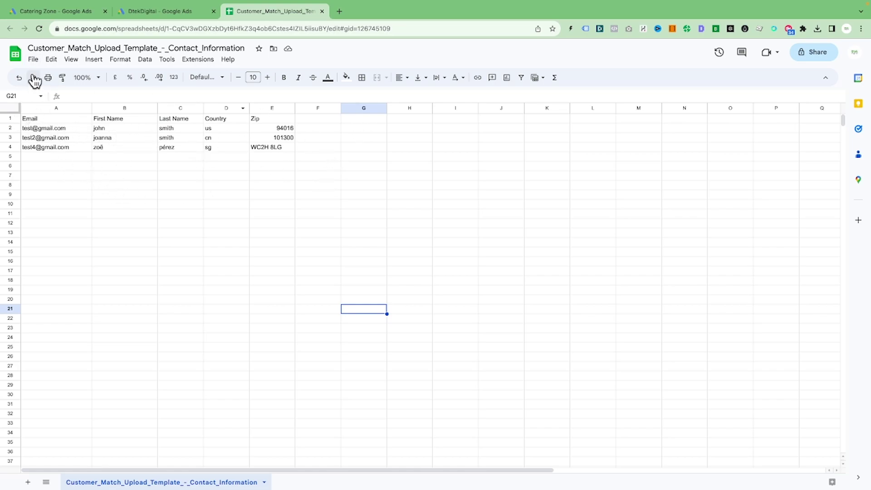
Download the trimmed sheet as a CSV and confirm it in Chrome's downloads.
{"action": "left_click", "coordinate": [33, 60]}
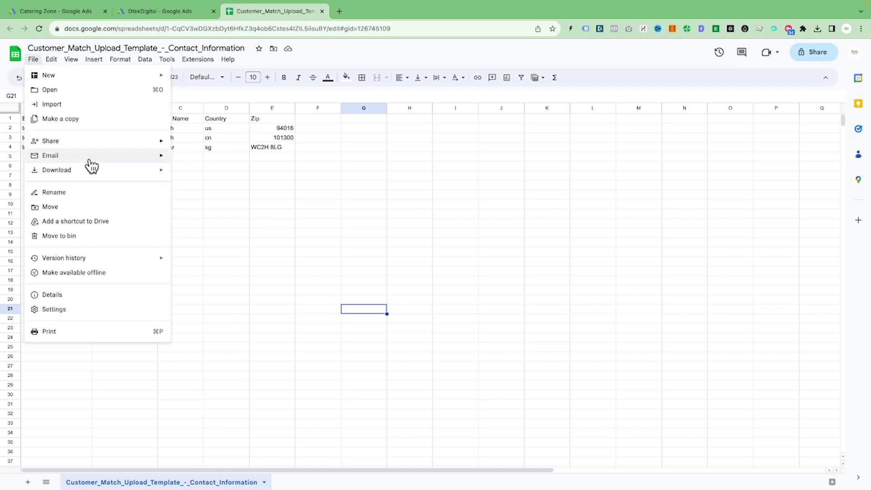
{"action": "mouse_move", "coordinate": [117, 173]}
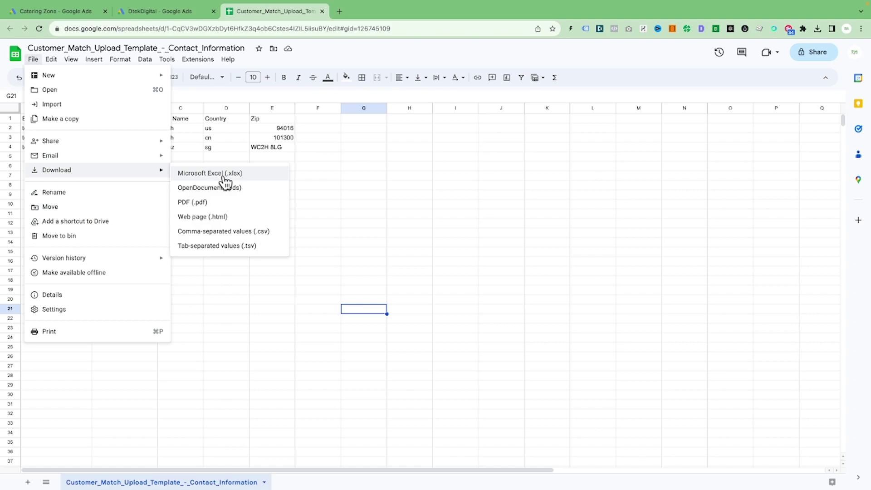
{"action": "left_click", "coordinate": [235, 232]}
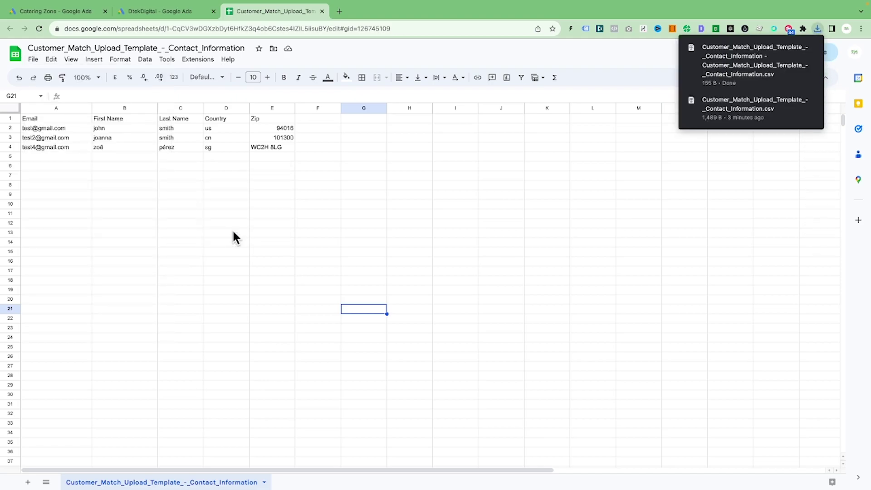
{"action": "left_click", "coordinate": [818, 29]}
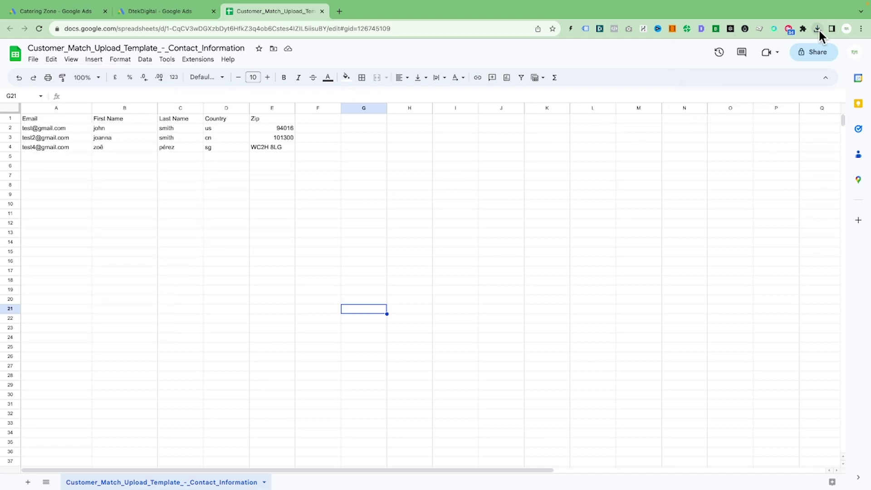
{"action": "left_click", "coordinate": [818, 29]}
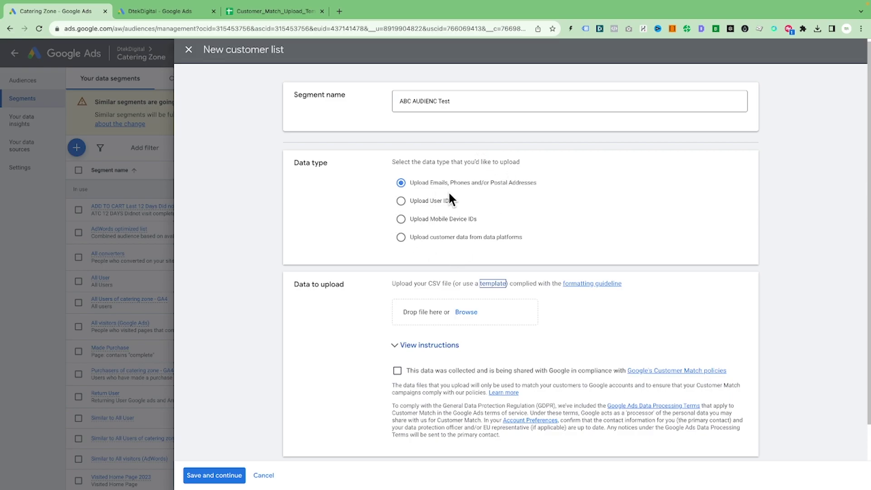
Attach the Customer_Match CSV from the Desktop as the list's upload file.
{"action": "left_click", "coordinate": [468, 314]}
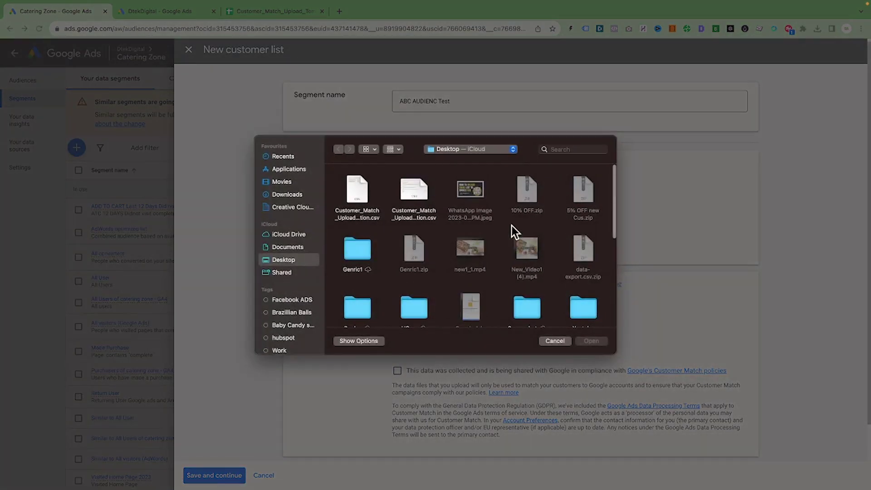
{"action": "left_click", "coordinate": [357, 192]}
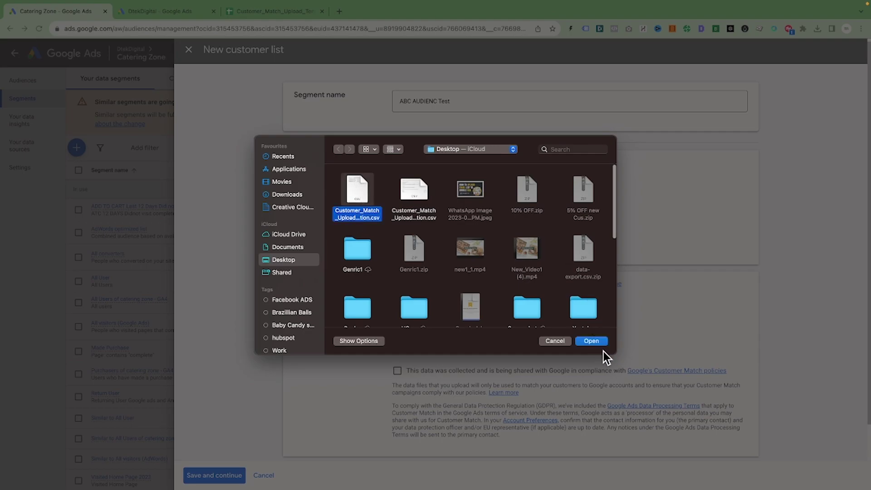
{"action": "left_click", "coordinate": [596, 341]}
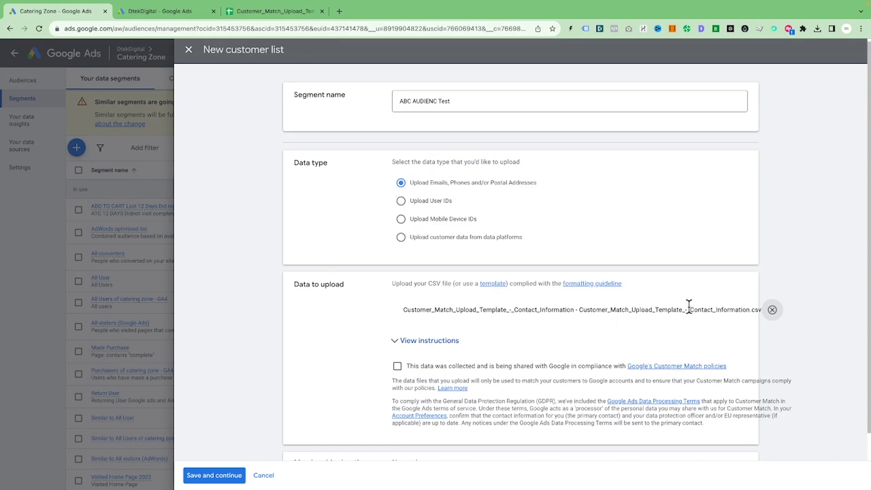
{"action": "scroll", "coordinate": [688, 305], "scroll_direction": "down", "scroll_amount": 2}
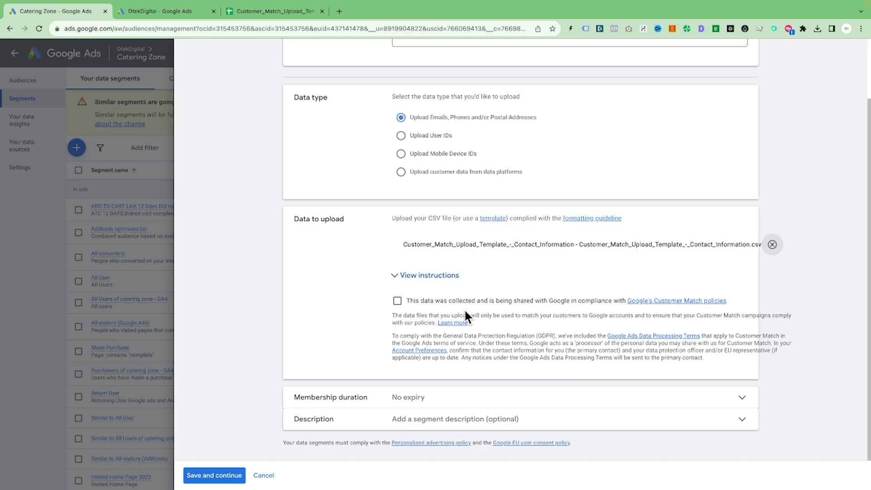
Confirm Customer Match policy compliance, keeping No expiry membership and an empty description.
{"action": "left_click", "coordinate": [397, 301]}
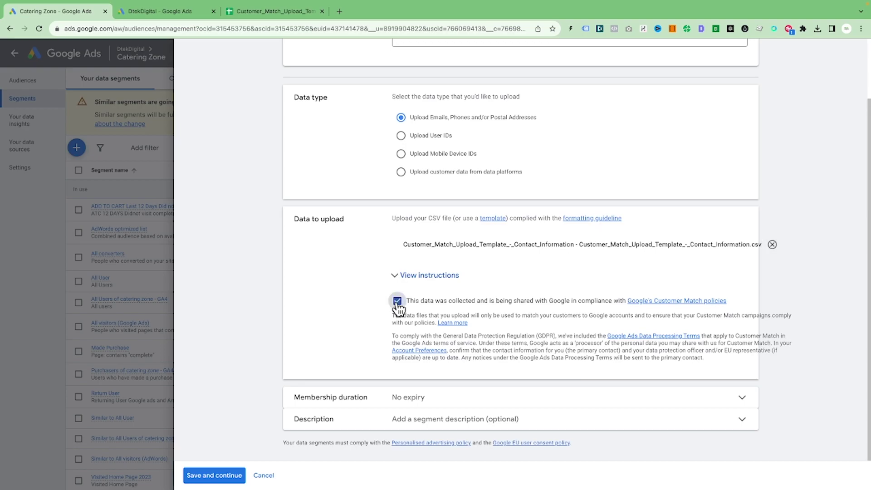
{"action": "left_click", "coordinate": [711, 402]}
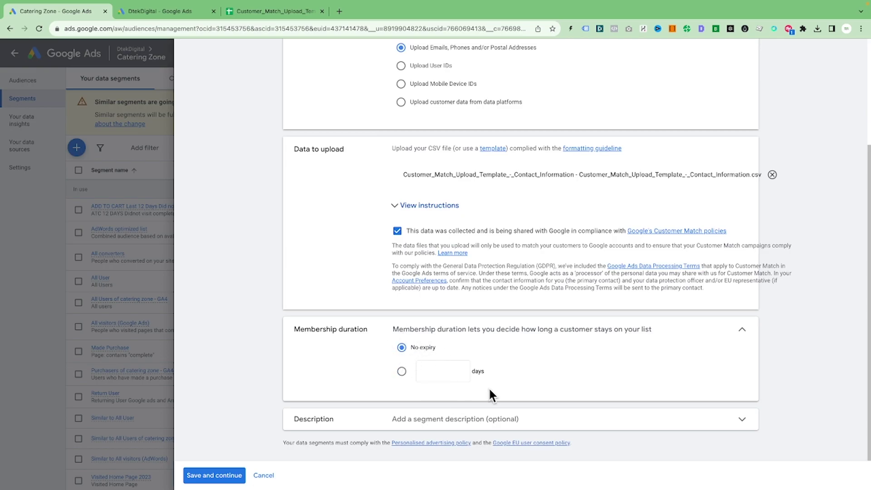
{"action": "left_click", "coordinate": [503, 423]}
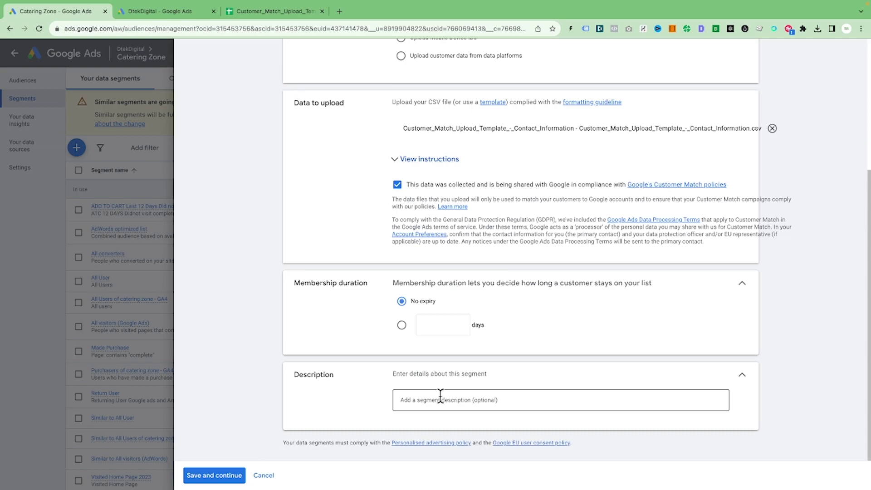
{"action": "left_click", "coordinate": [468, 400]}
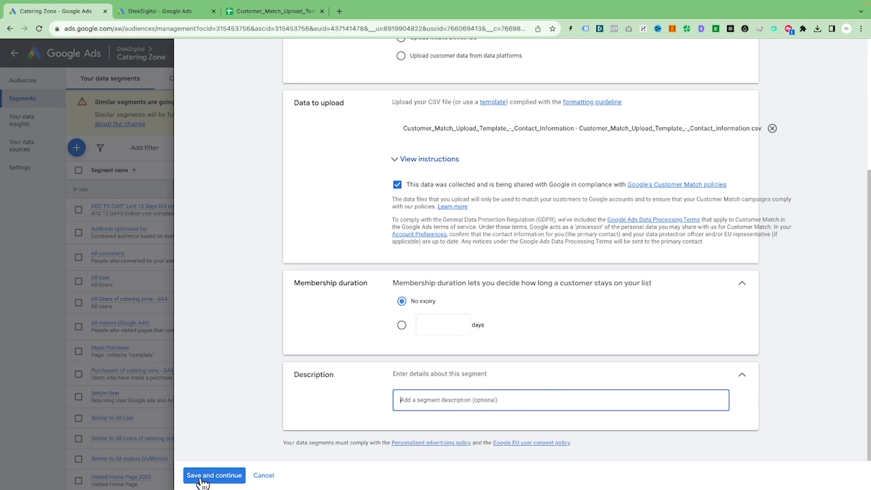
Save the ABC AUDIENC Test list and finish, returning to the segments list.
{"action": "left_click", "coordinate": [233, 477]}
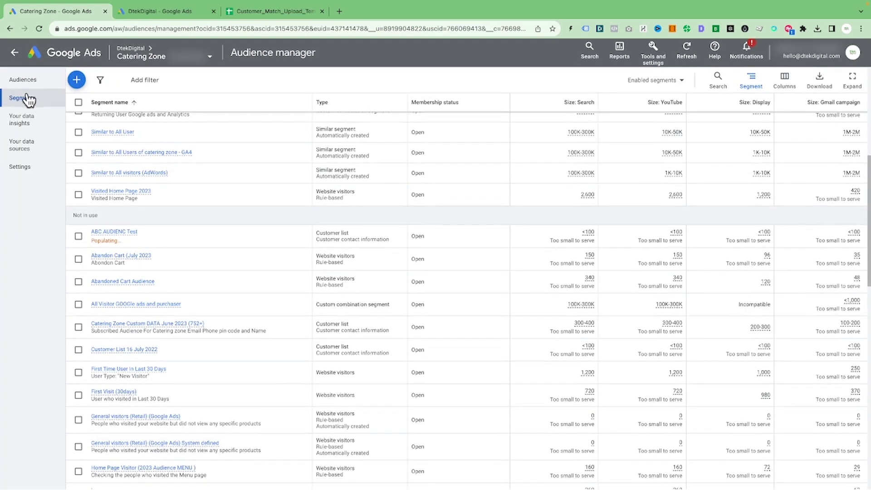
{"action": "left_click", "coordinate": [28, 99]}
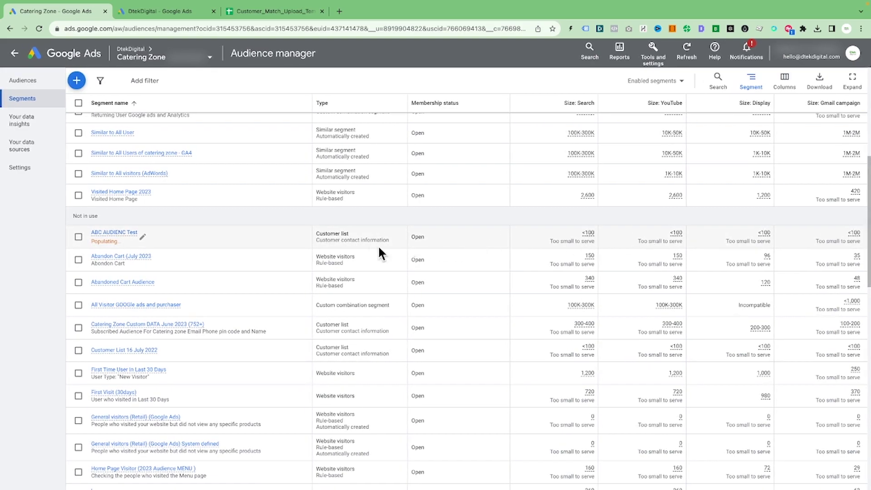
Open the ABC AUDIENC Test entry from the segments list to view its details.
{"action": "left_click", "coordinate": [111, 234]}
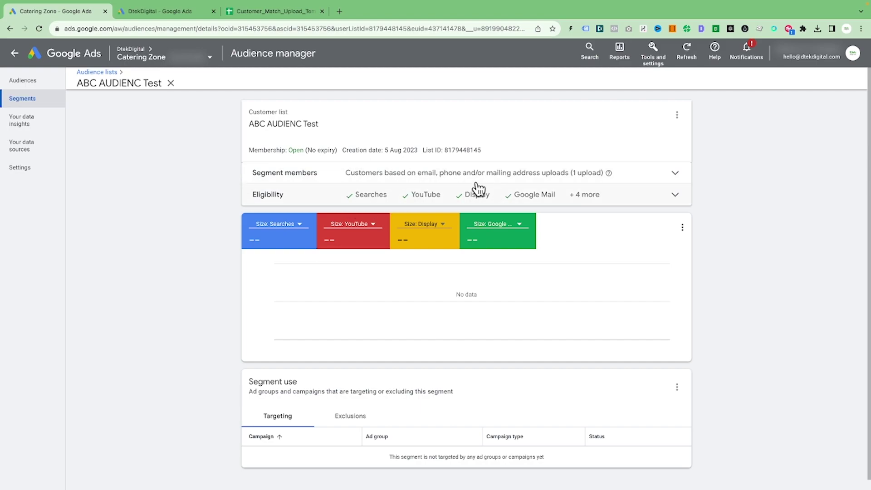
{"action": "scroll", "coordinate": [547, 316], "scroll_direction": "down", "scroll_amount": 1}
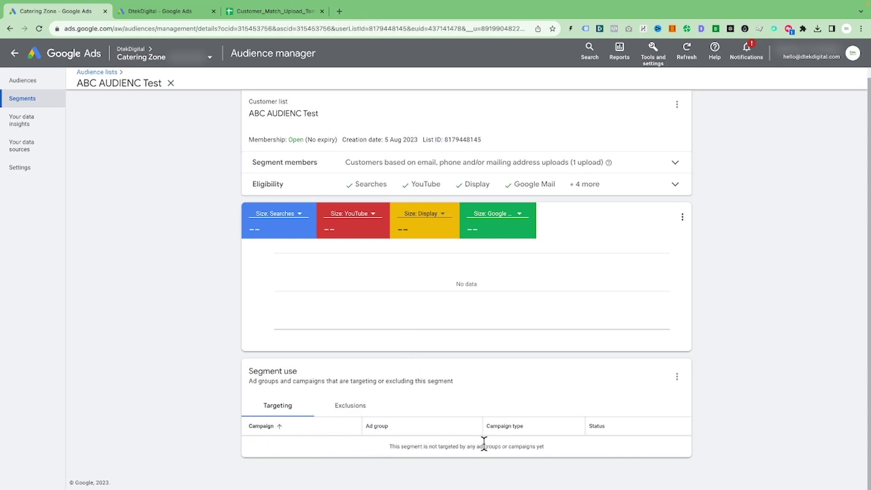
{"action": "scroll", "coordinate": [415, 386], "scroll_direction": "down", "scroll_amount": 1}
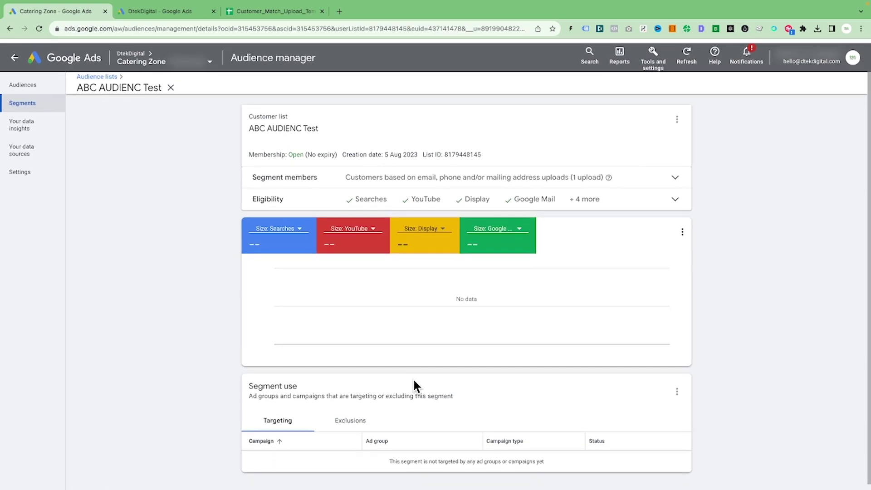